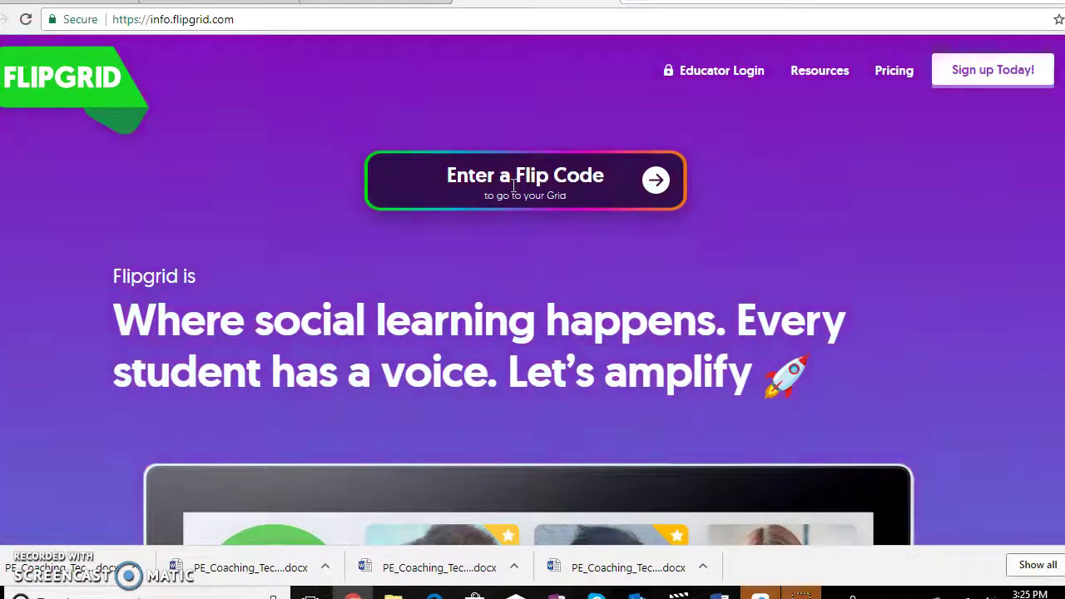
Enter the Badminton grid's Flip Code and submit it to open the grid page
{"action": "left_click", "coordinate": [513, 186]}
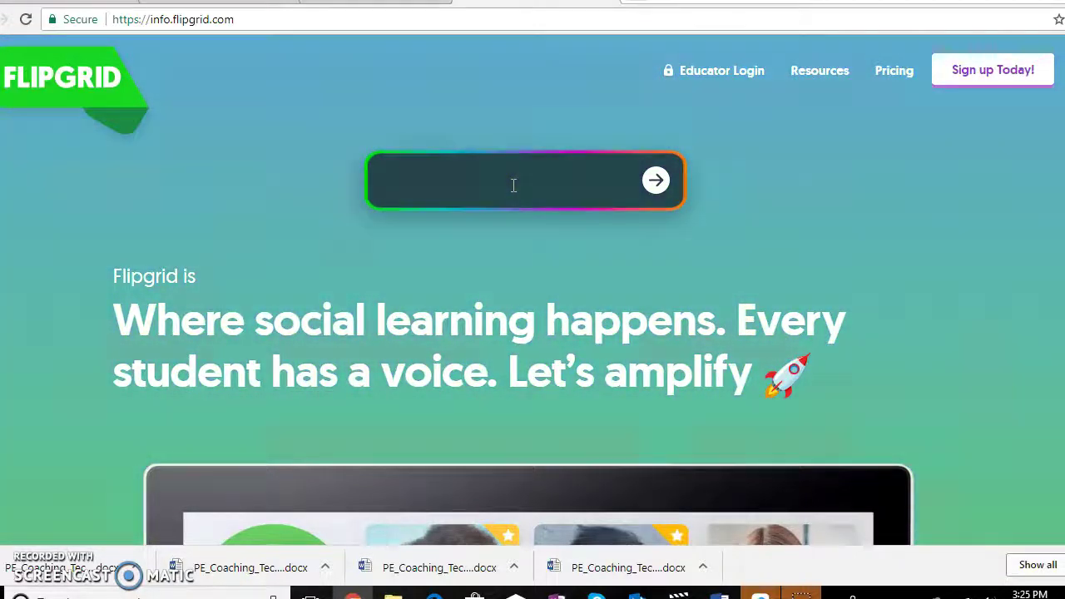
{"action": "type", "text": "wn"}
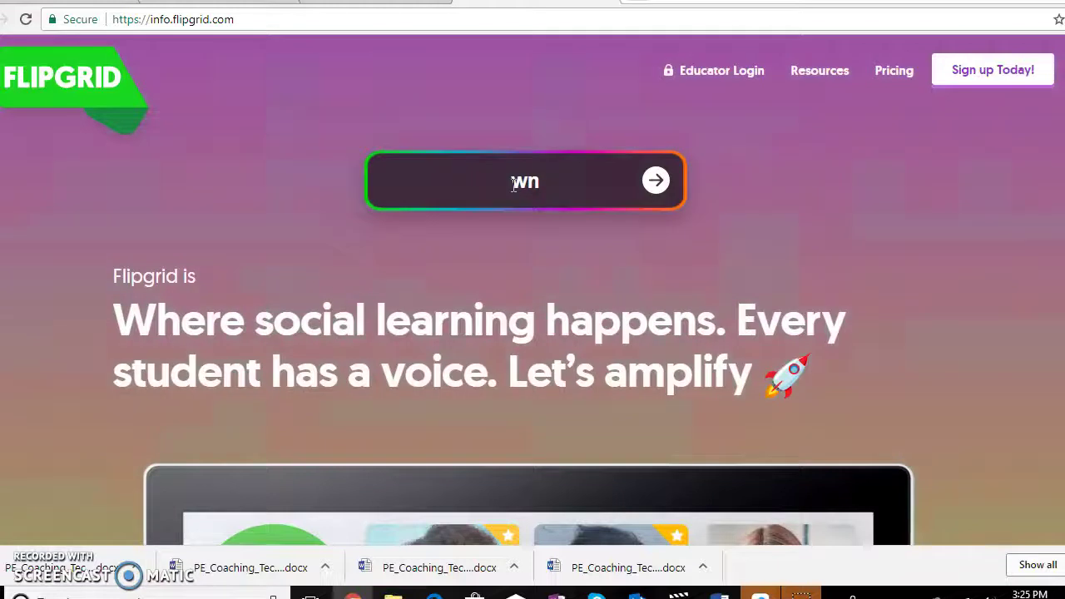
{"action": "type", "text": "39"}
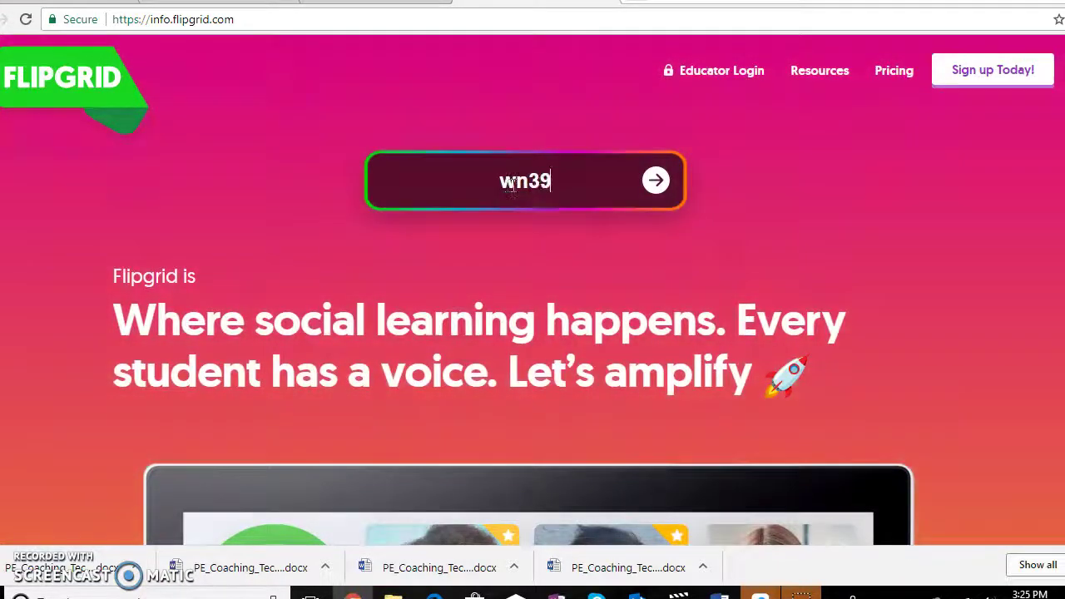
{"action": "type", "text": "x5"}
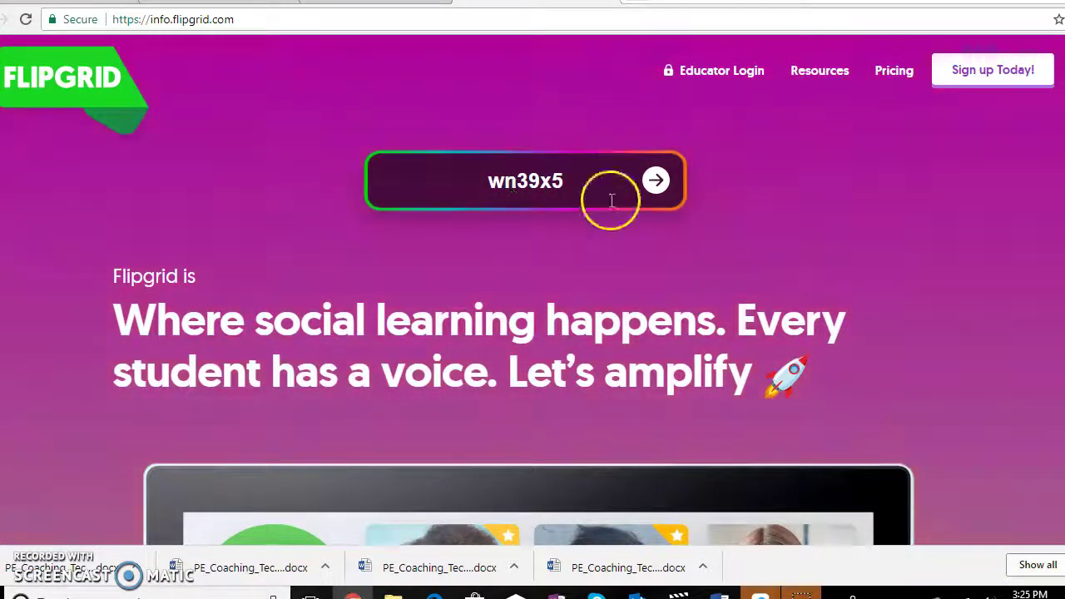
{"action": "left_click", "coordinate": [663, 191]}
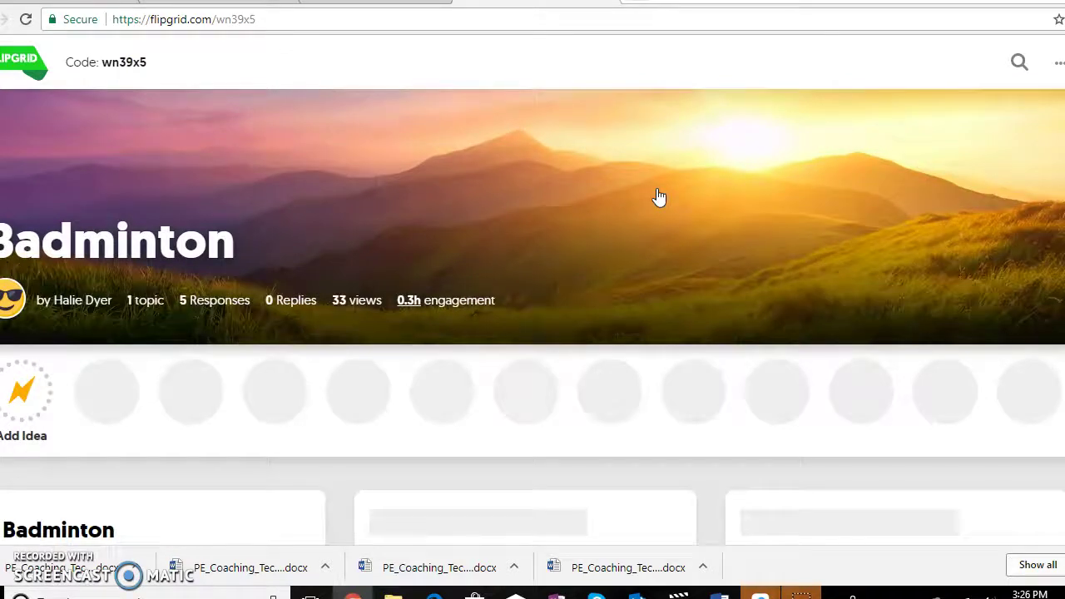
Scroll down the grid page to reveal the Badminton topic's five-things-learned prompt
{"action": "left_click", "coordinate": [790, 397]}
{"action": "scroll", "coordinate": [789, 399], "scroll_direction": "down", "scroll_amount": 3}
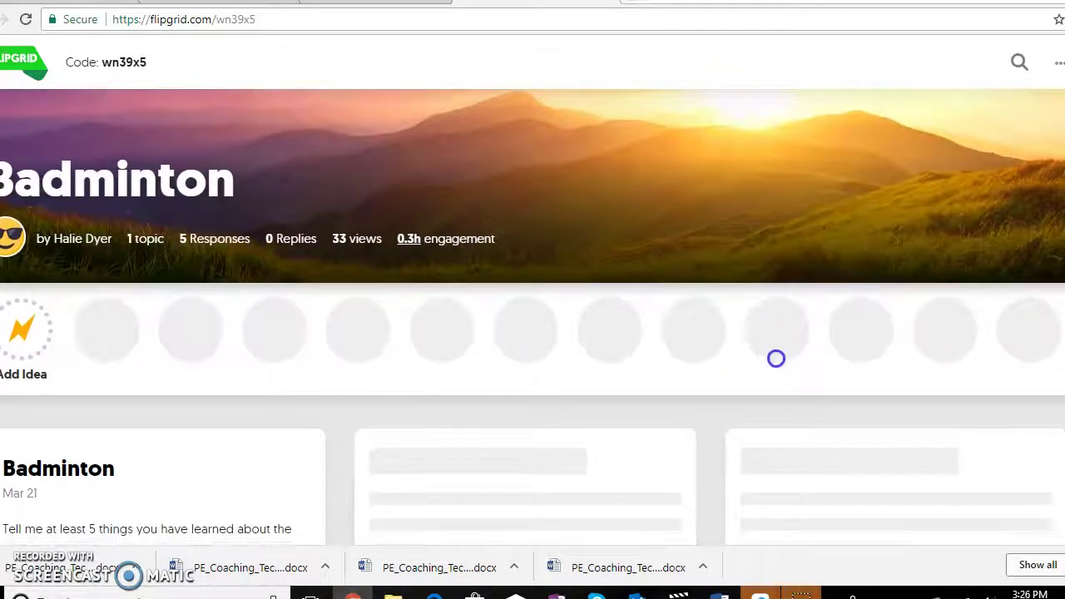
{"action": "scroll", "coordinate": [730, 404], "scroll_direction": "down", "scroll_amount": 5}
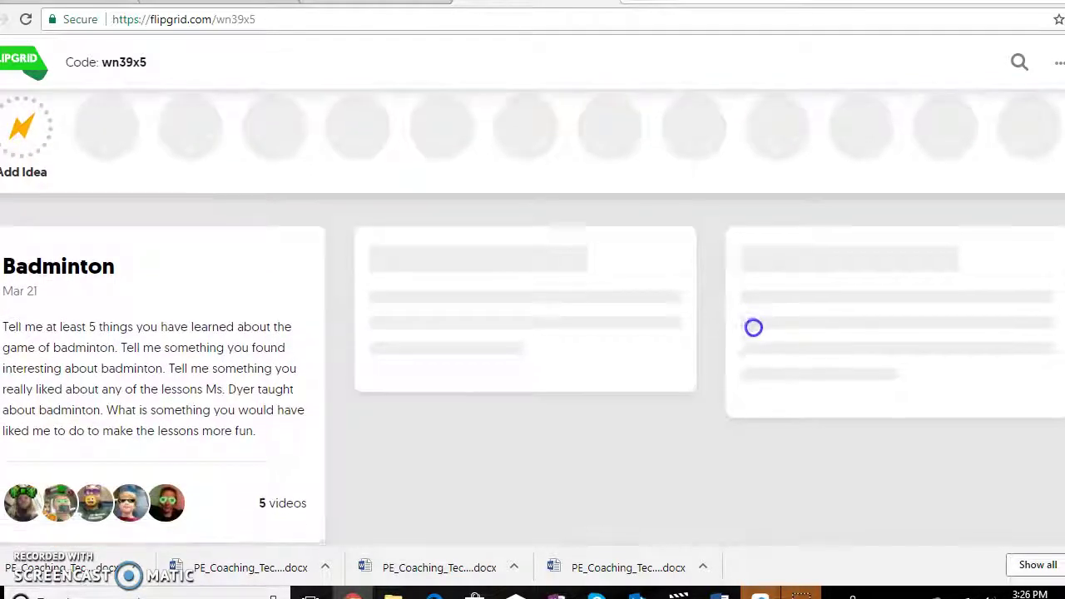
{"action": "scroll", "coordinate": [675, 407], "scroll_direction": "down", "scroll_amount": 2}
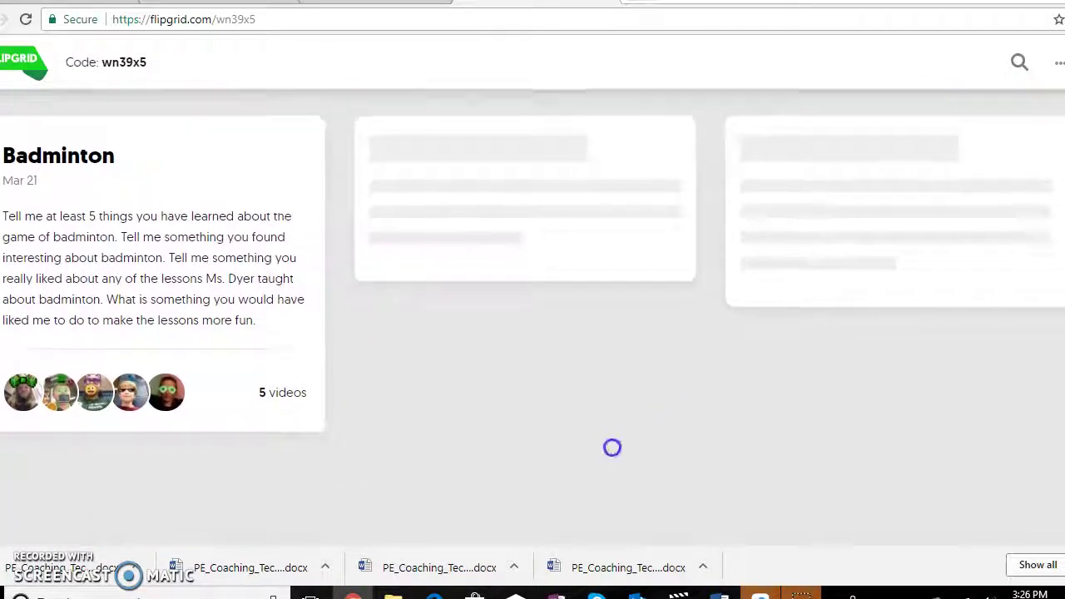
{"action": "left_click", "coordinate": [569, 313]}
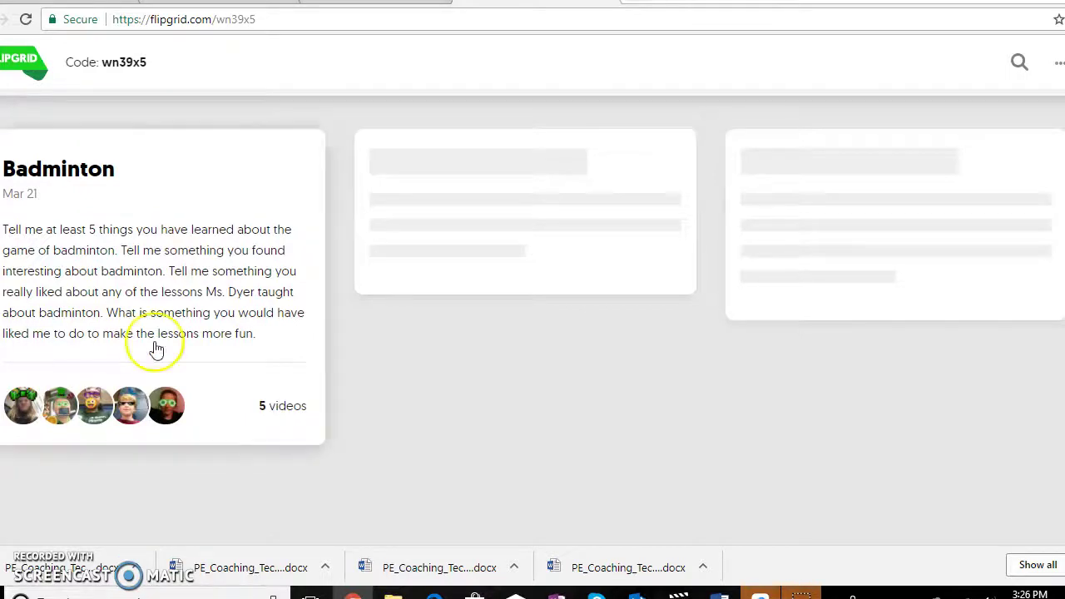
Open the Badminton topic and start a new video response with the green plus button
{"action": "left_click", "coordinate": [91, 406]}
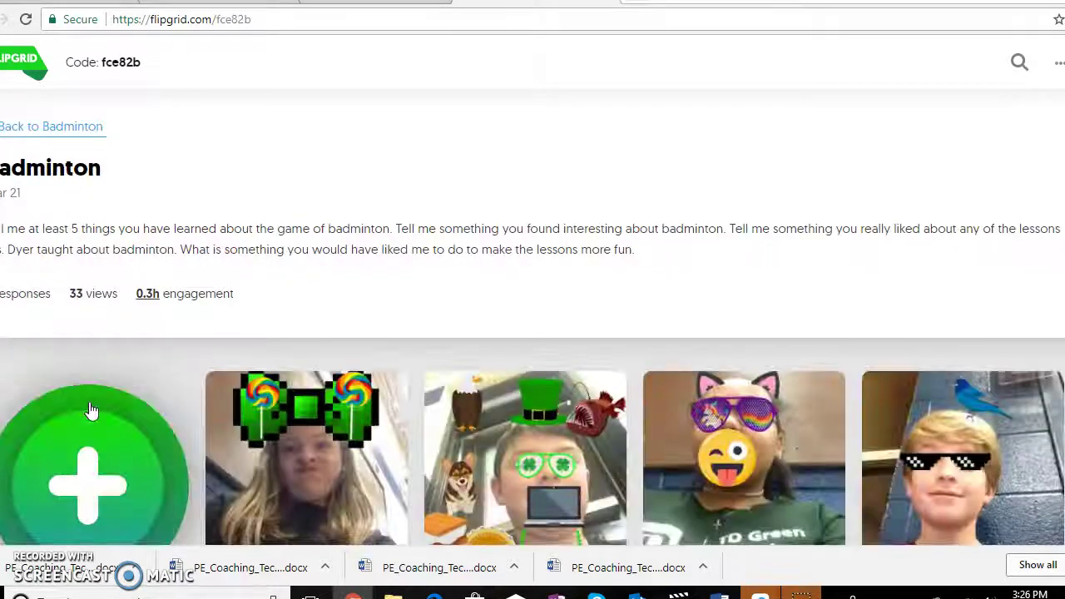
{"action": "scroll", "coordinate": [191, 480], "scroll_direction": "down", "scroll_amount": 3}
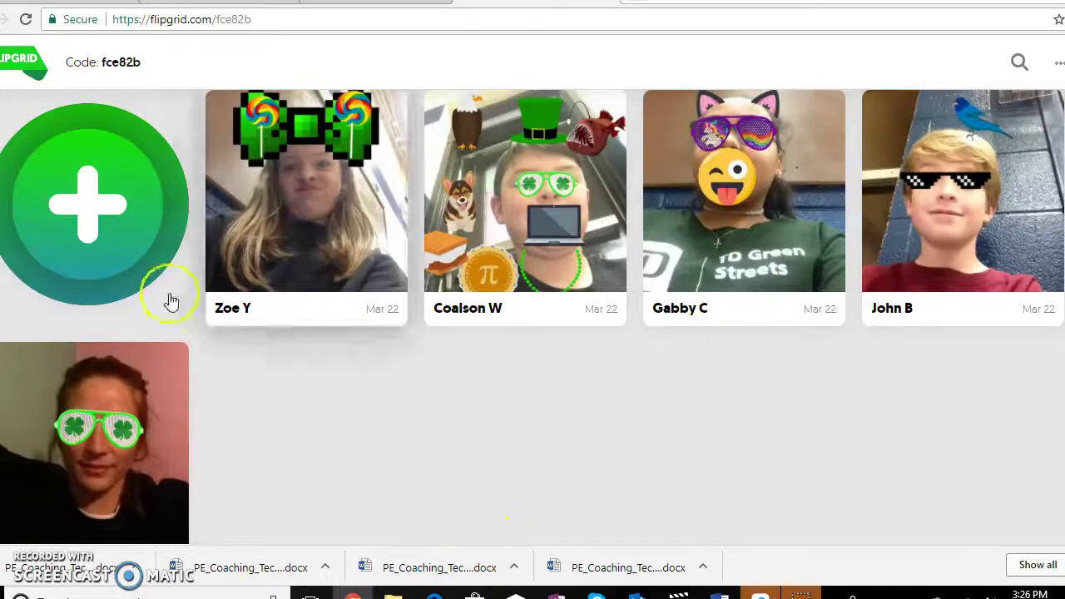
{"action": "left_click", "coordinate": [124, 260]}
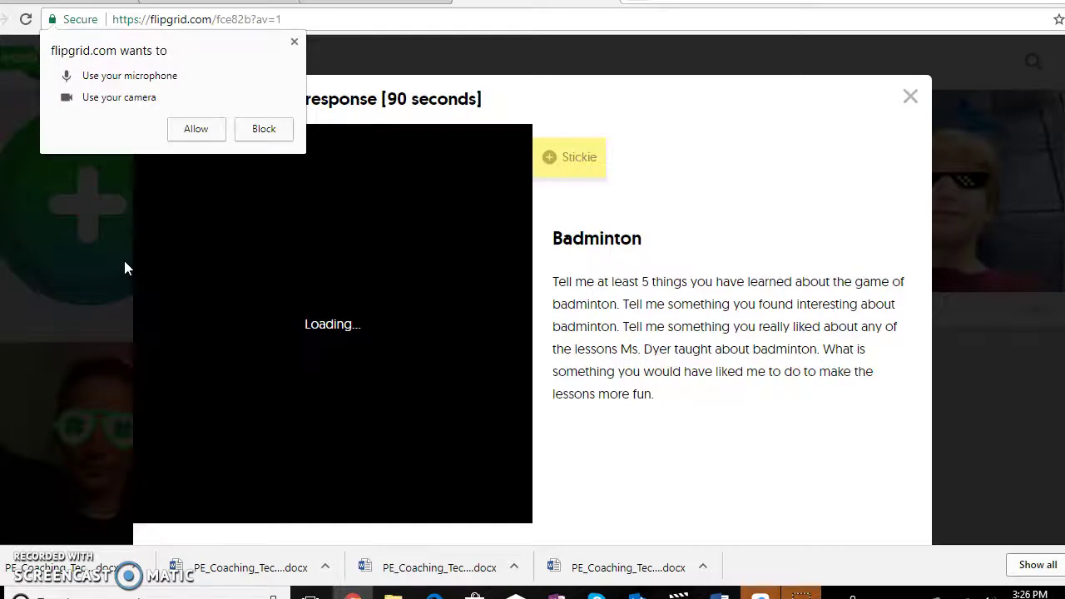
Allow camera and microphone access, then close the recorder without recording
{"action": "left_click", "coordinate": [196, 130]}
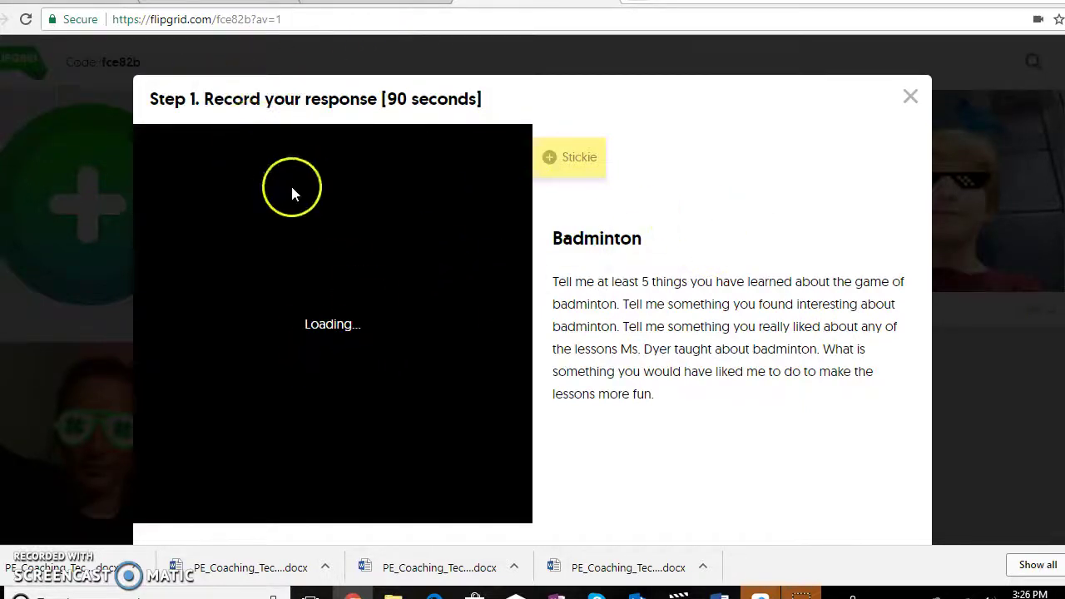
{"action": "scroll", "coordinate": [574, 215], "scroll_direction": "down", "scroll_amount": 2}
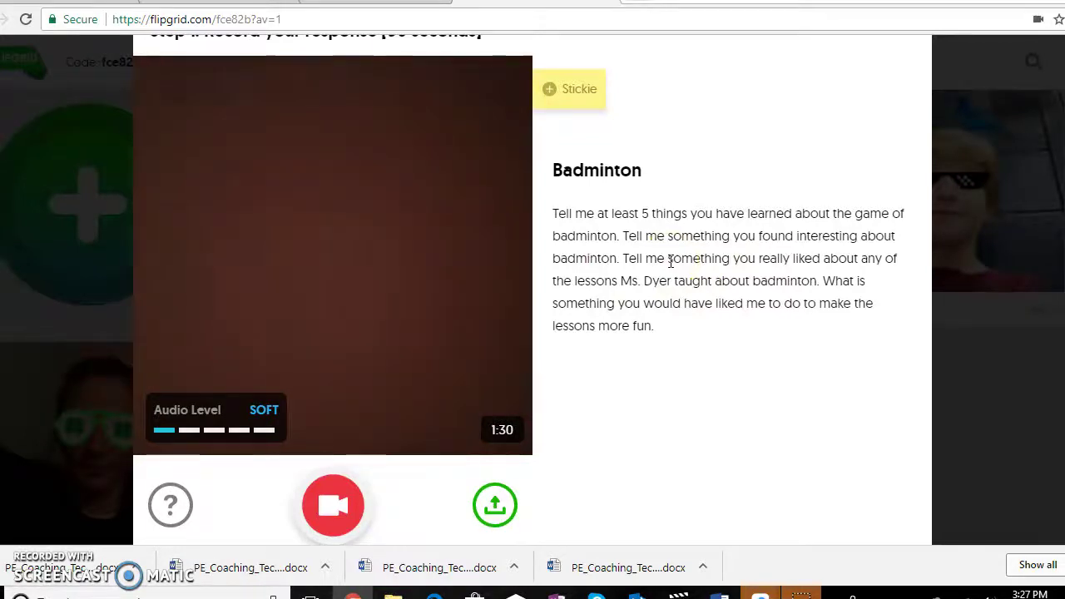
{"action": "left_click", "coordinate": [1012, 203]}
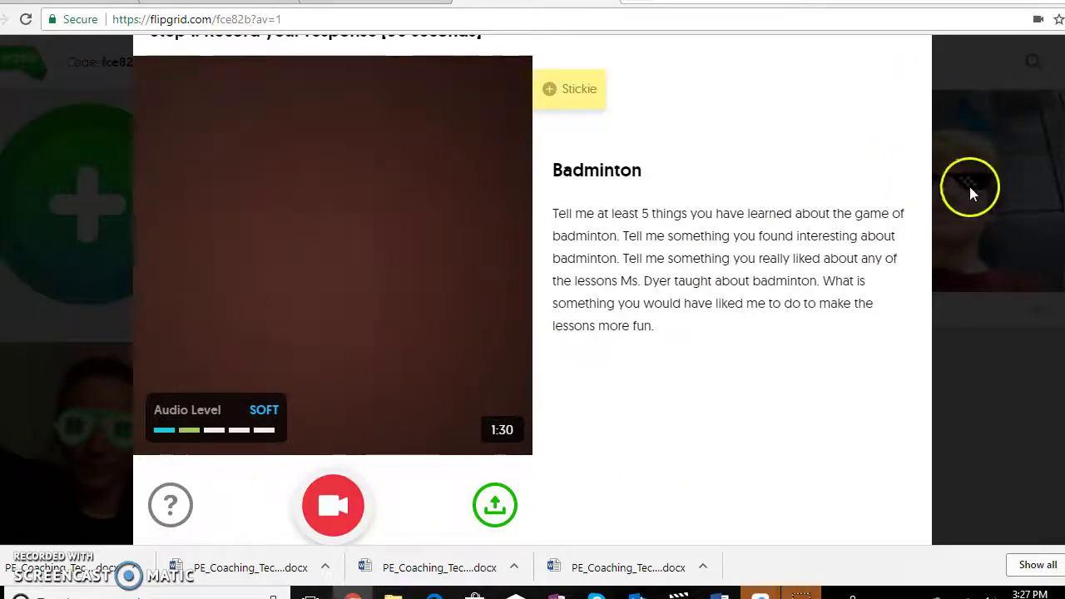
{"action": "scroll", "coordinate": [496, 145], "scroll_direction": "up", "scroll_amount": 1}
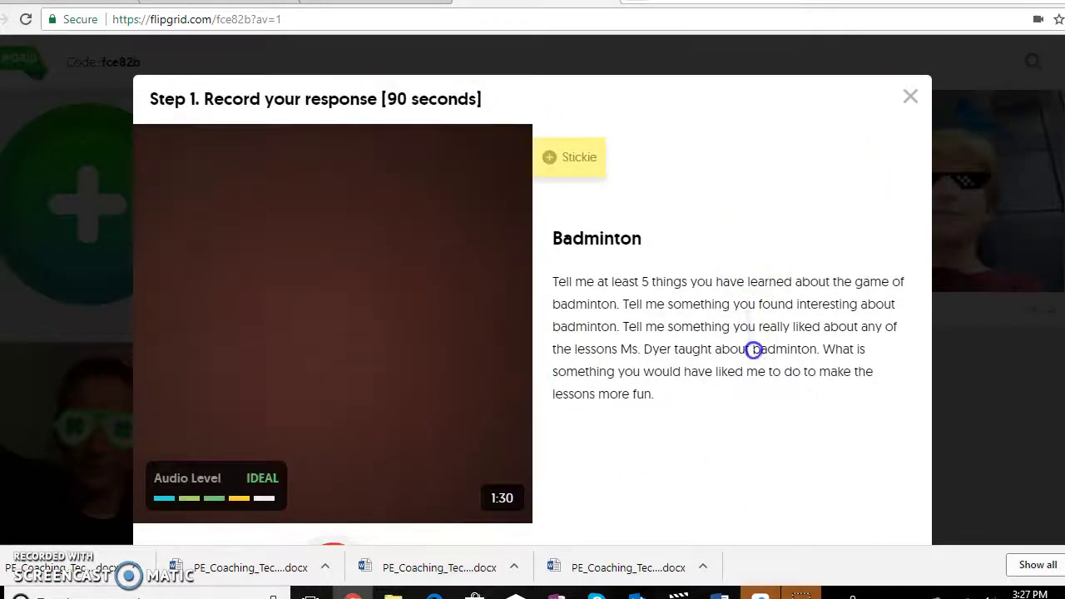
{"action": "left_click", "coordinate": [910, 96]}
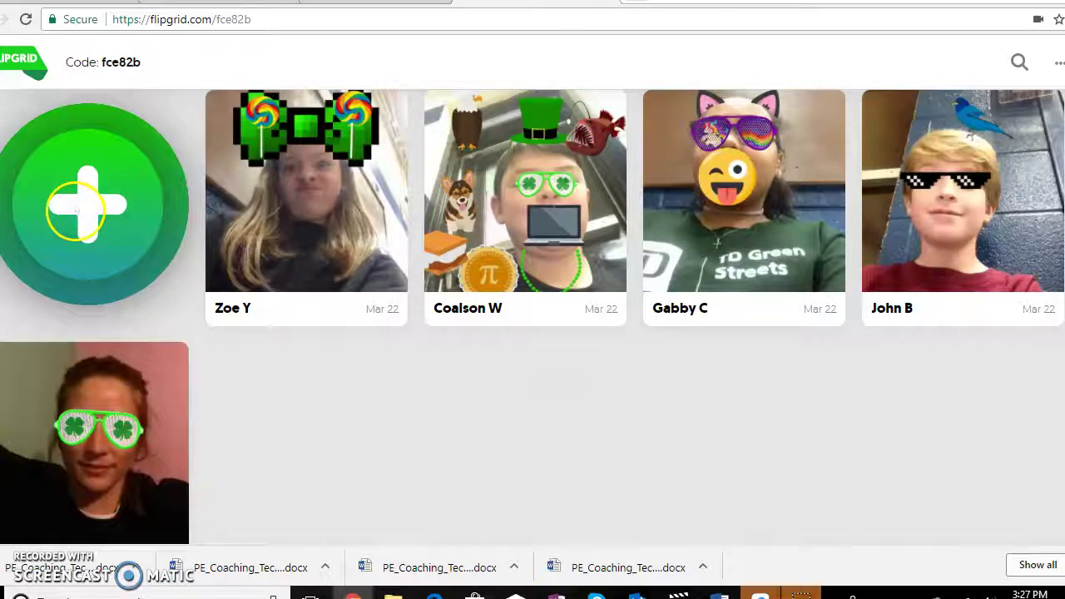
Record a roughly five-second clip for the Badminton topic and continue to review
{"action": "right_click", "coordinate": [434, 1]}
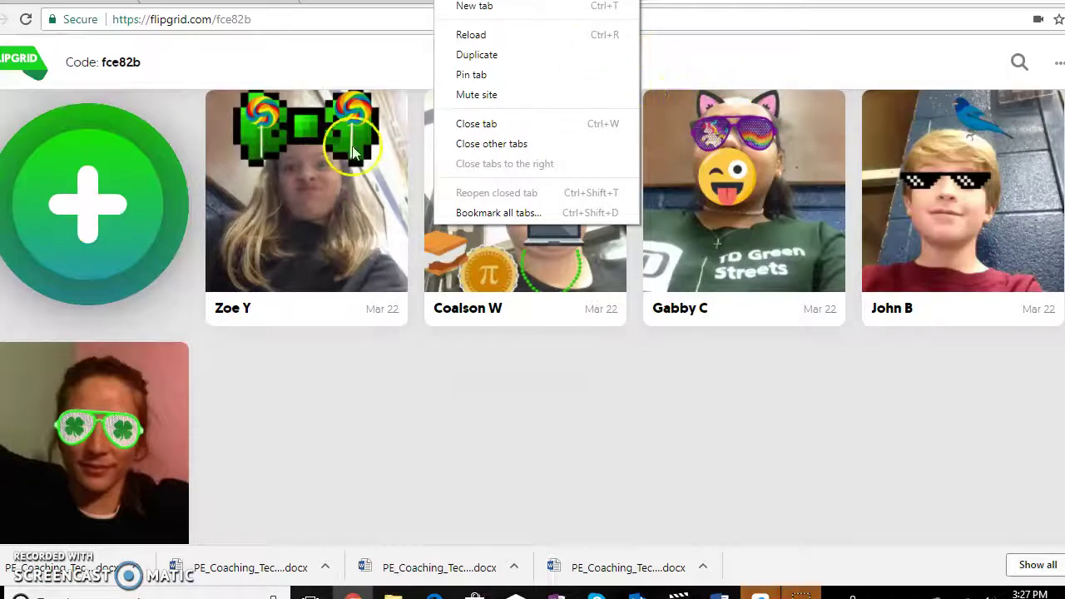
{"action": "left_click", "coordinate": [104, 231]}
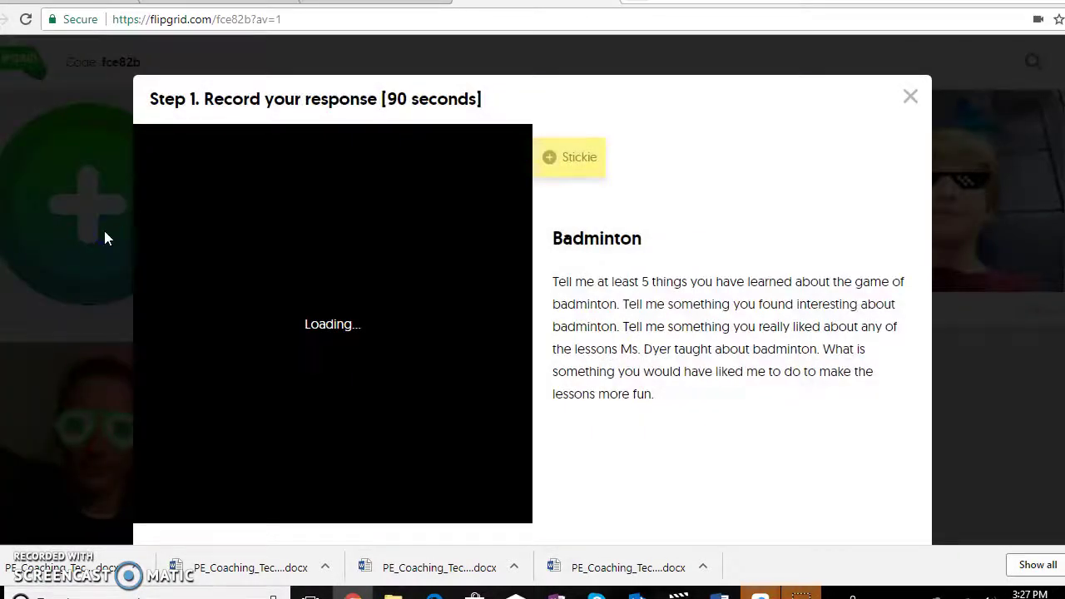
{"action": "scroll", "coordinate": [832, 281], "scroll_direction": "down", "scroll_amount": 1}
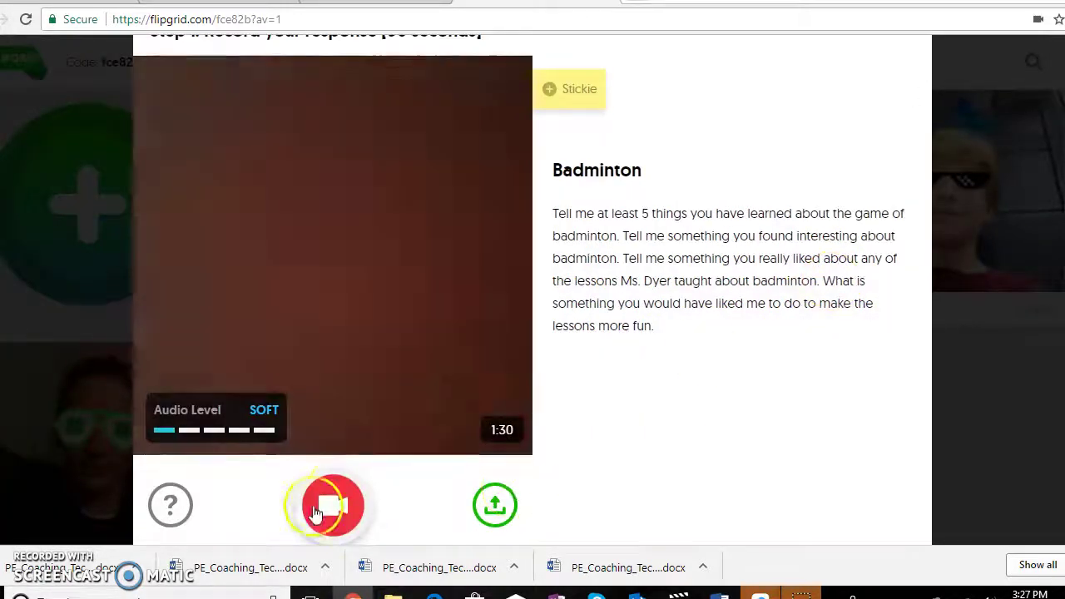
{"action": "left_click", "coordinate": [322, 505]}
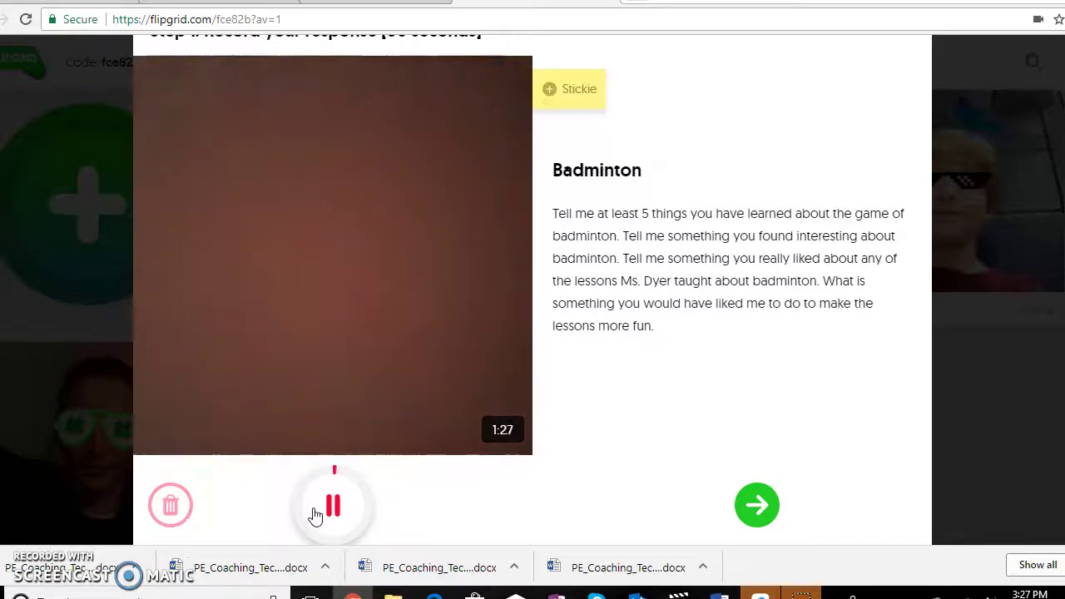
{"action": "left_click", "coordinate": [331, 508]}
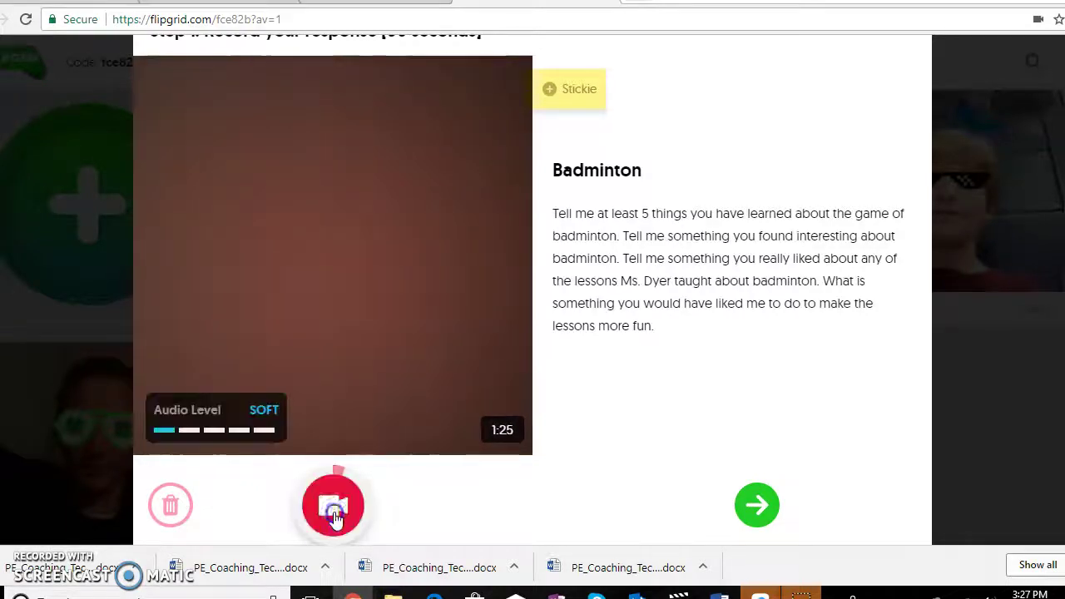
{"action": "left_click", "coordinate": [753, 508]}
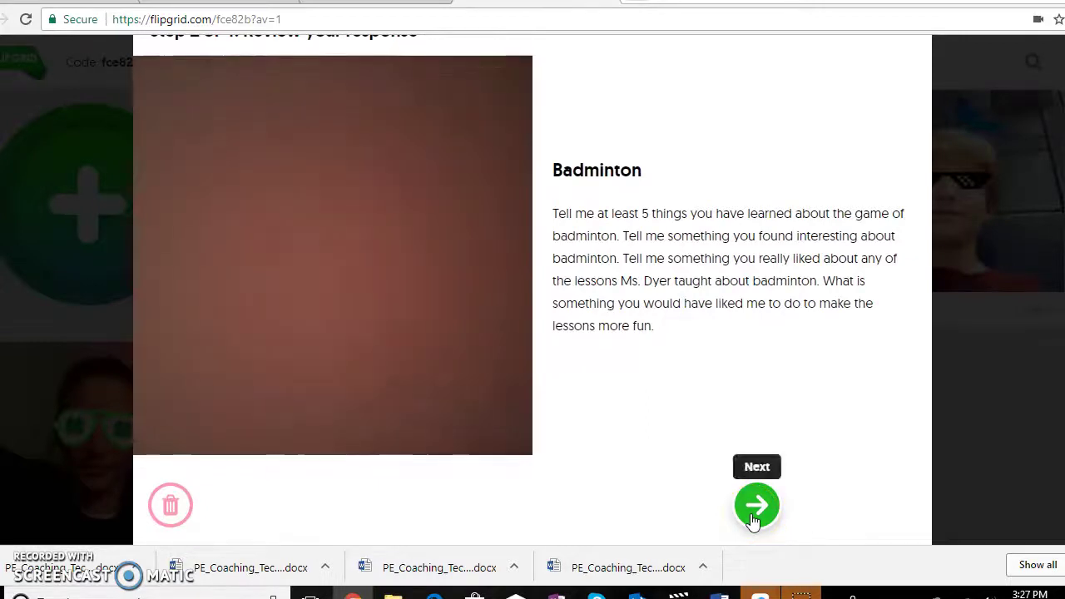
Take a selfie, add a shrunken green top hat sticker, and continue to the info form
{"action": "left_click", "coordinate": [752, 517]}
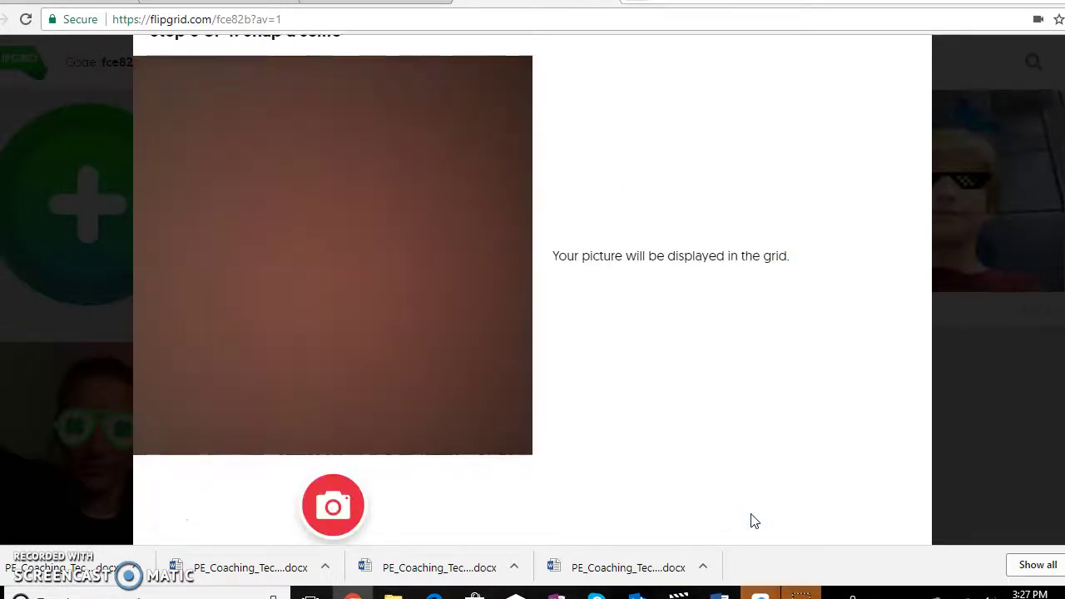
{"action": "left_click", "coordinate": [333, 504]}
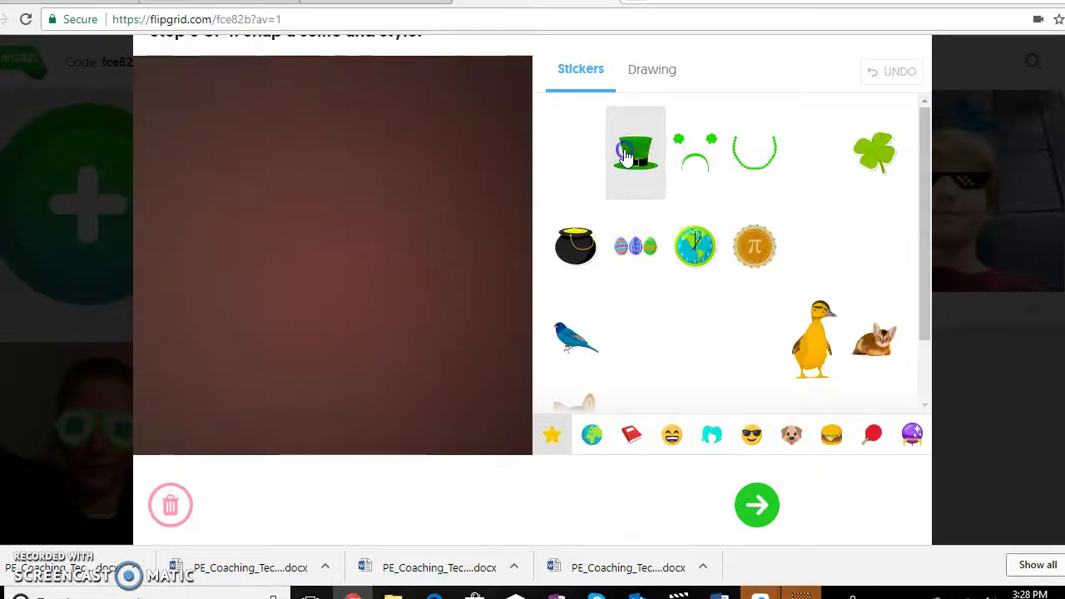
{"action": "left_click", "coordinate": [354, 200]}
{"action": "left_click", "coordinate": [636, 246]}
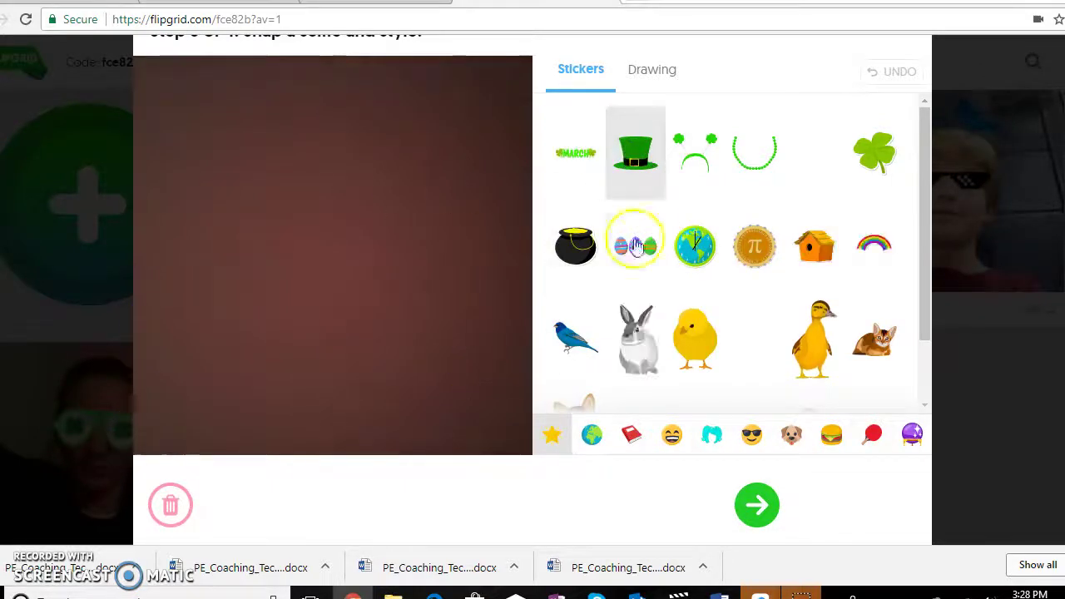
{"action": "left_click", "coordinate": [635, 155]}
{"action": "left_click", "coordinate": [476, 360]}
{"action": "left_click_drag", "start_coordinate": [478, 362], "coordinate": [324, 282]}
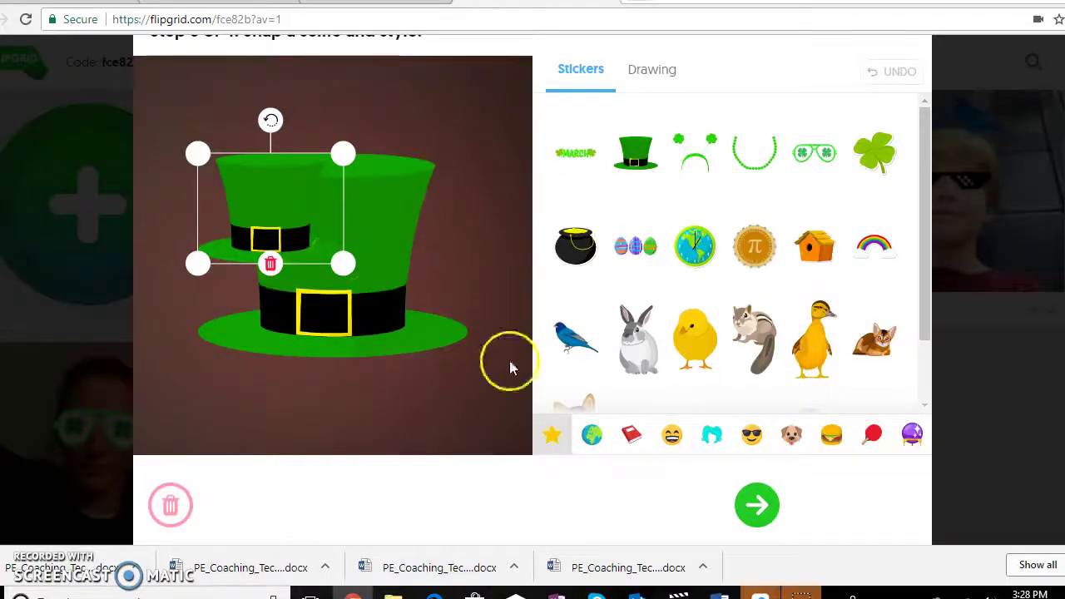
{"action": "left_click", "coordinate": [756, 503]}
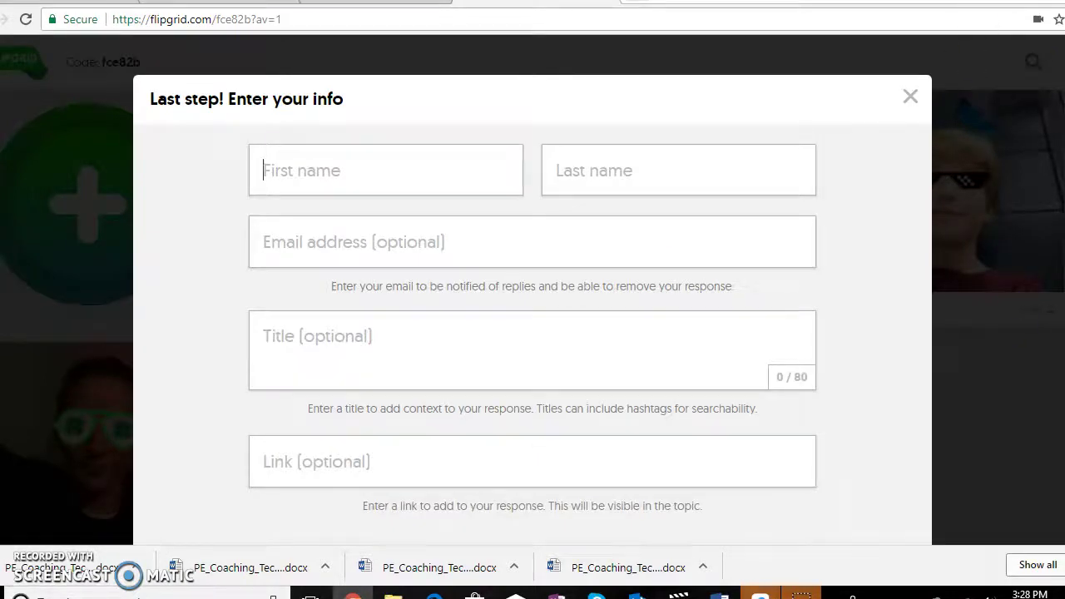
Close the 'Enter your info' form without submitting and confirm discarding the response
{"action": "scroll", "coordinate": [532, 332], "scroll_direction": "down", "scroll_amount": 3}
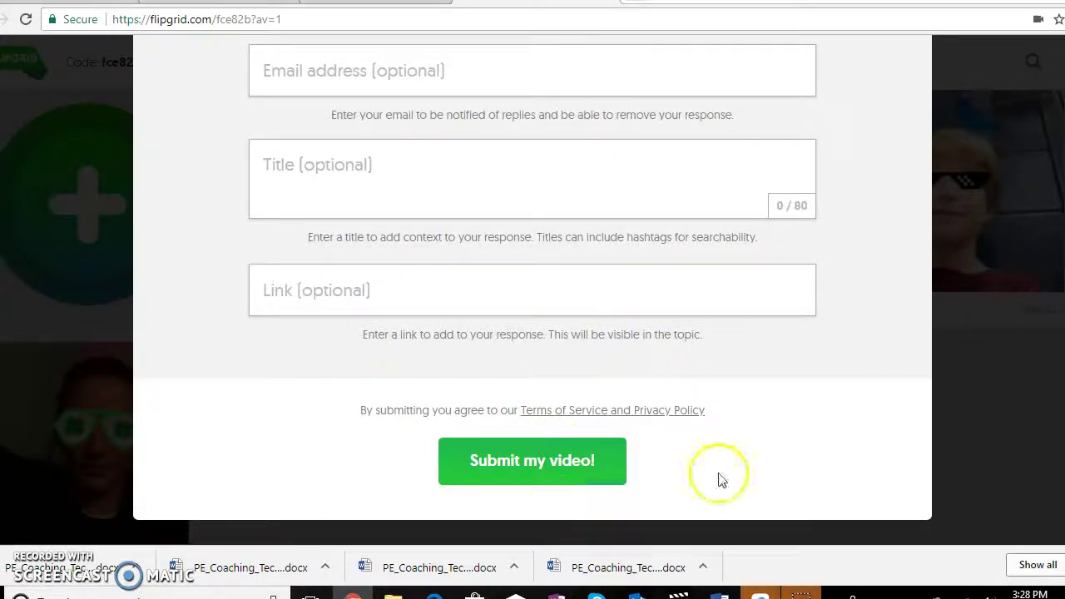
{"action": "scroll", "coordinate": [532, 286], "scroll_direction": "up", "scroll_amount": 3}
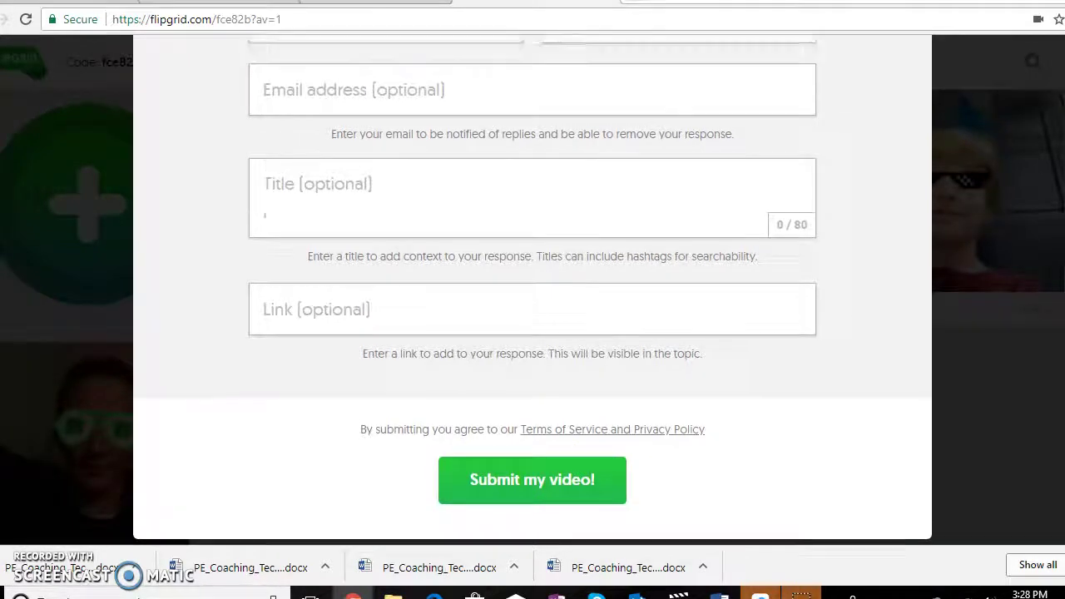
{"action": "left_click", "coordinate": [910, 95]}
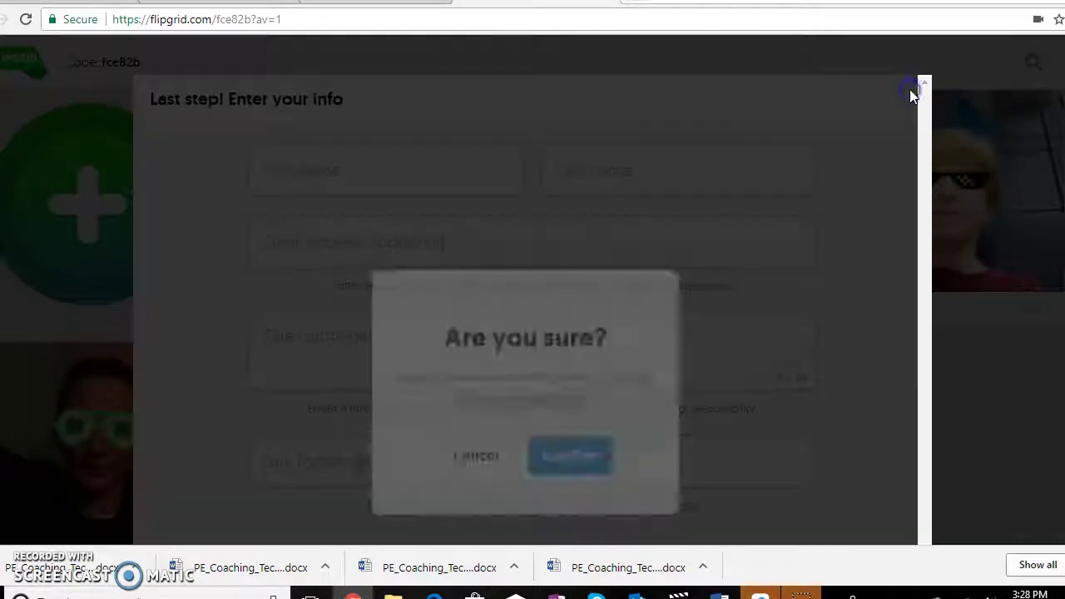
{"action": "left_click", "coordinate": [571, 445]}
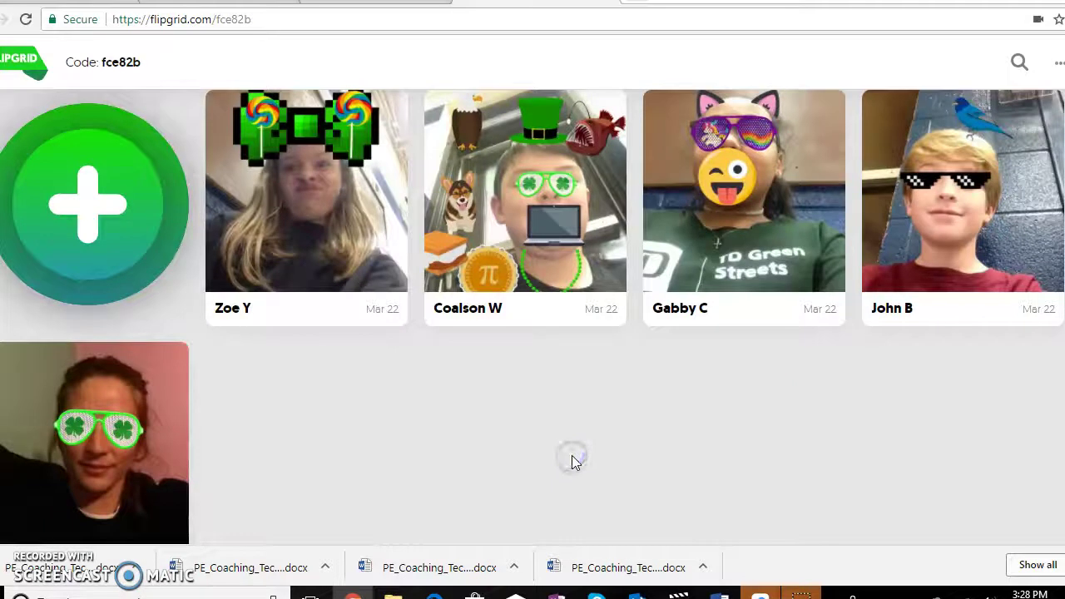